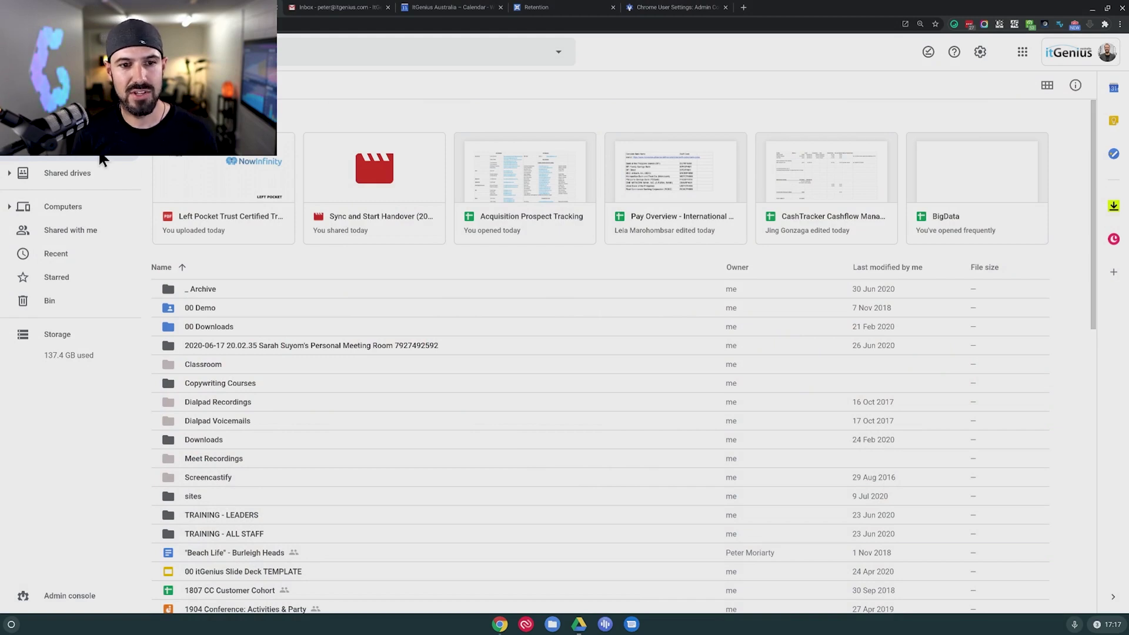
- Scroll the shared drives list and zoom the page to 150% for easier reading
scroll(244, 359, "down", 3)
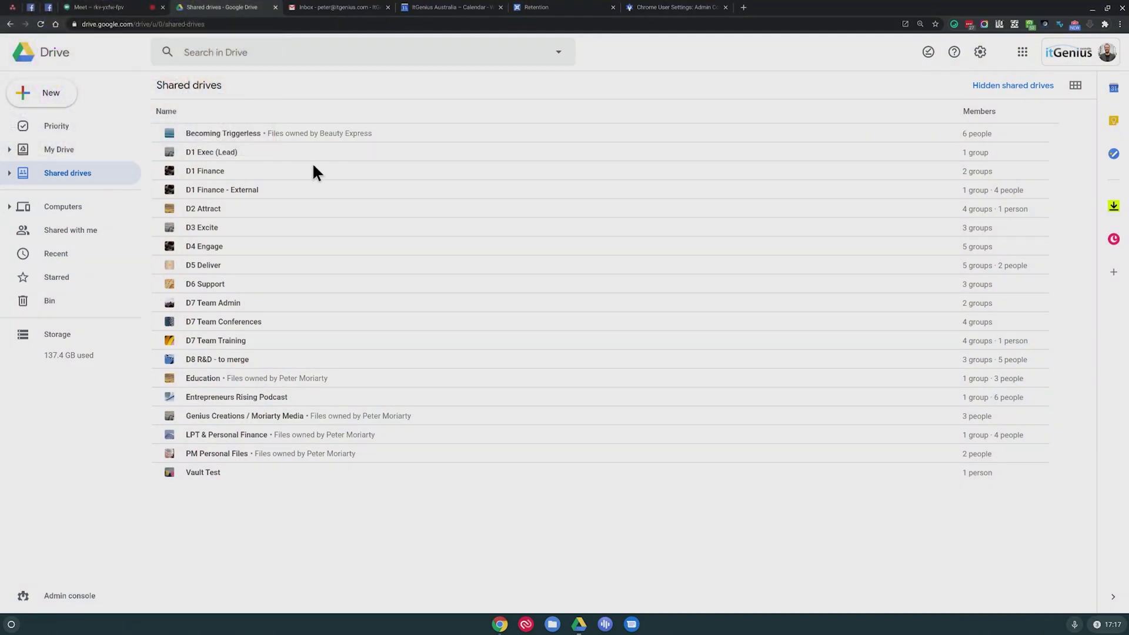
key("ctrl+plus")
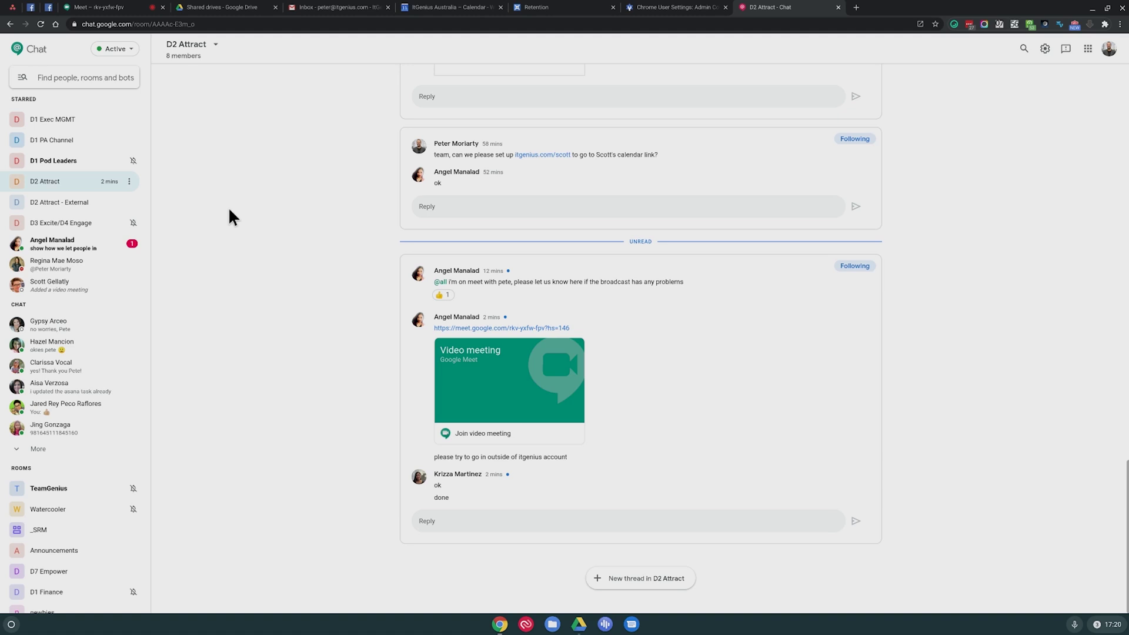
- Scroll the Chat rooms list and open the TeamGenius room
scroll(76, 220, "down", 5)
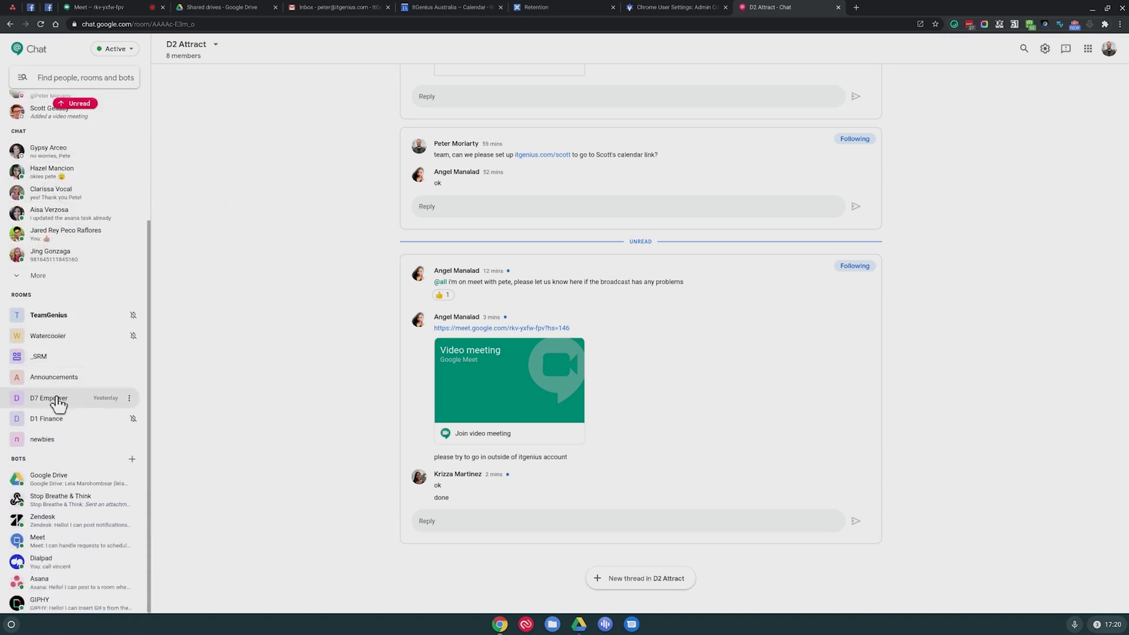
scroll(64, 395, "up", 5)
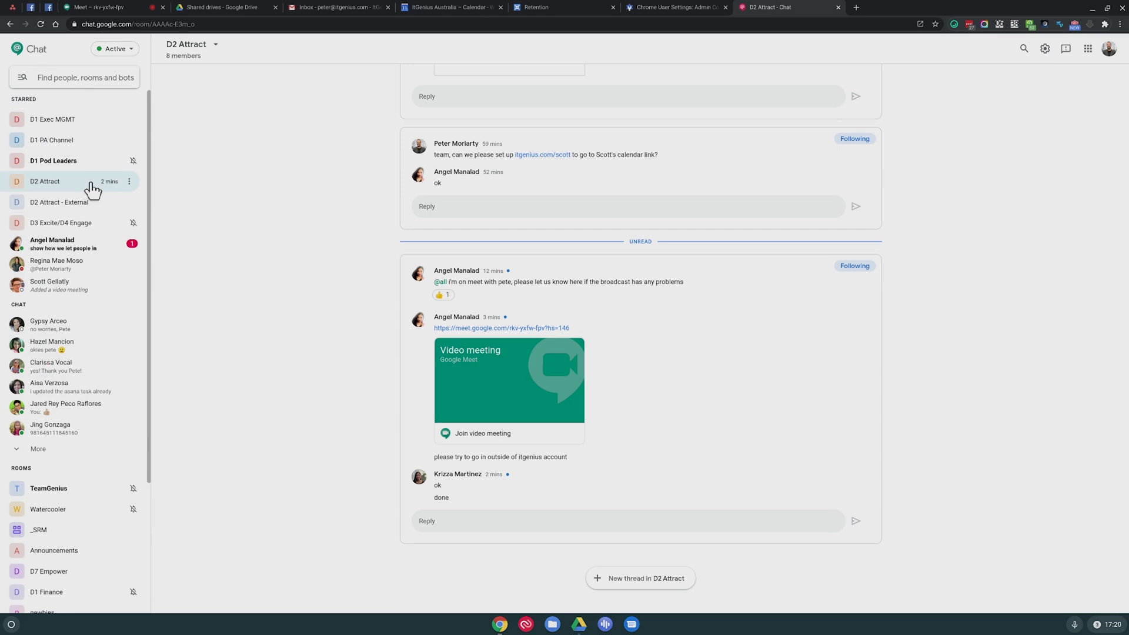
scroll(359, 188, "up", 8)
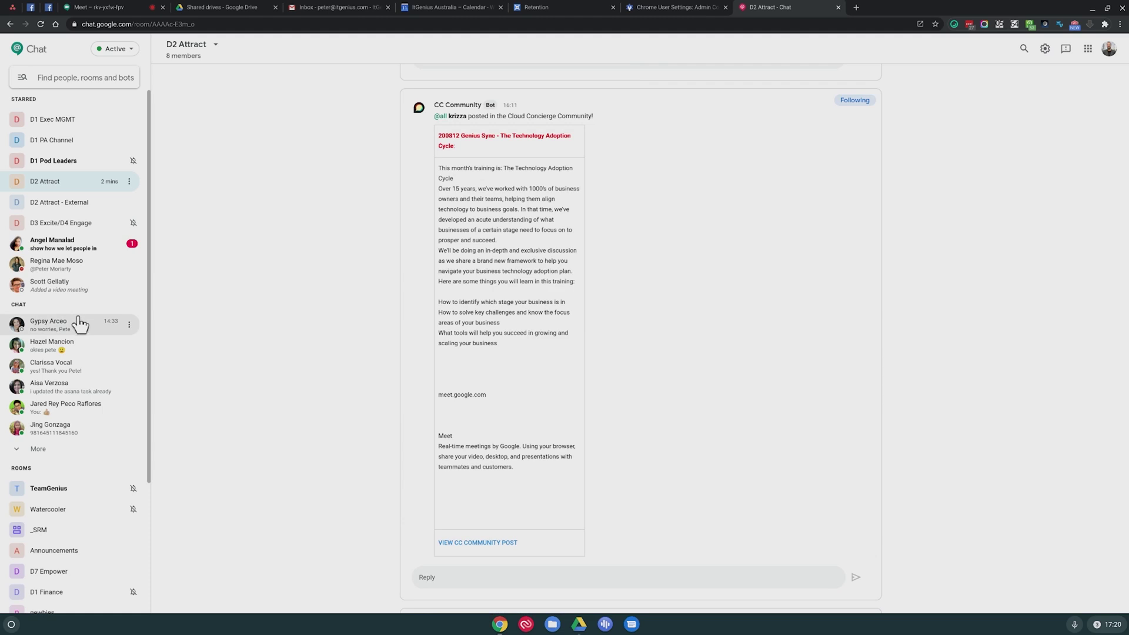
scroll(285, 353, "down", 2)
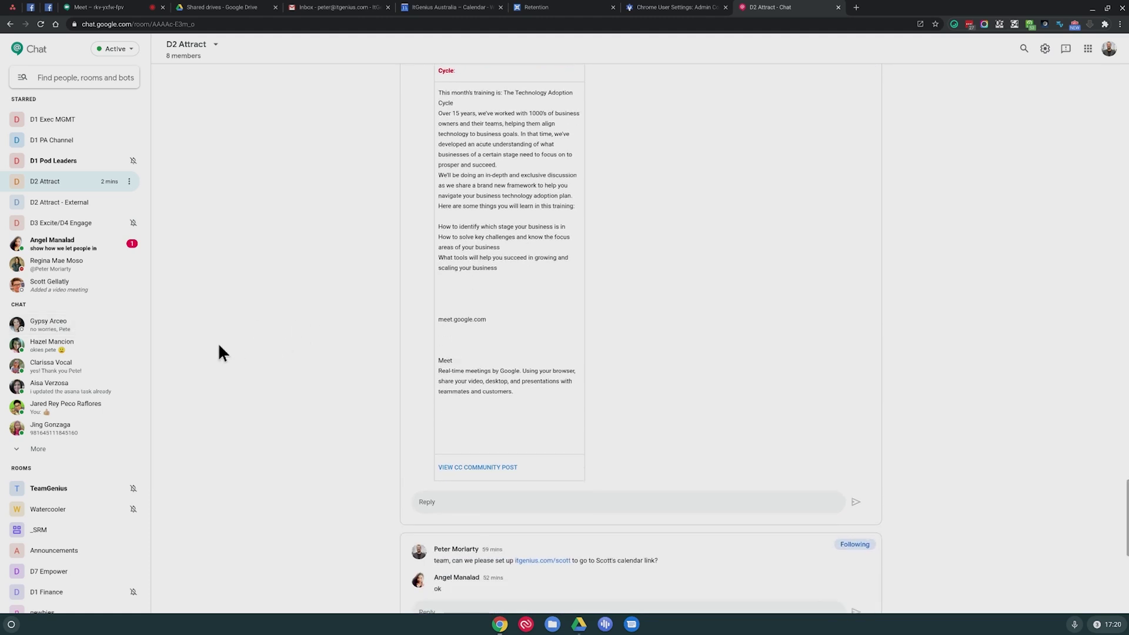
scroll(89, 395, "down", 1)
scroll(90, 395, "down", 2)
left_click(75, 401)
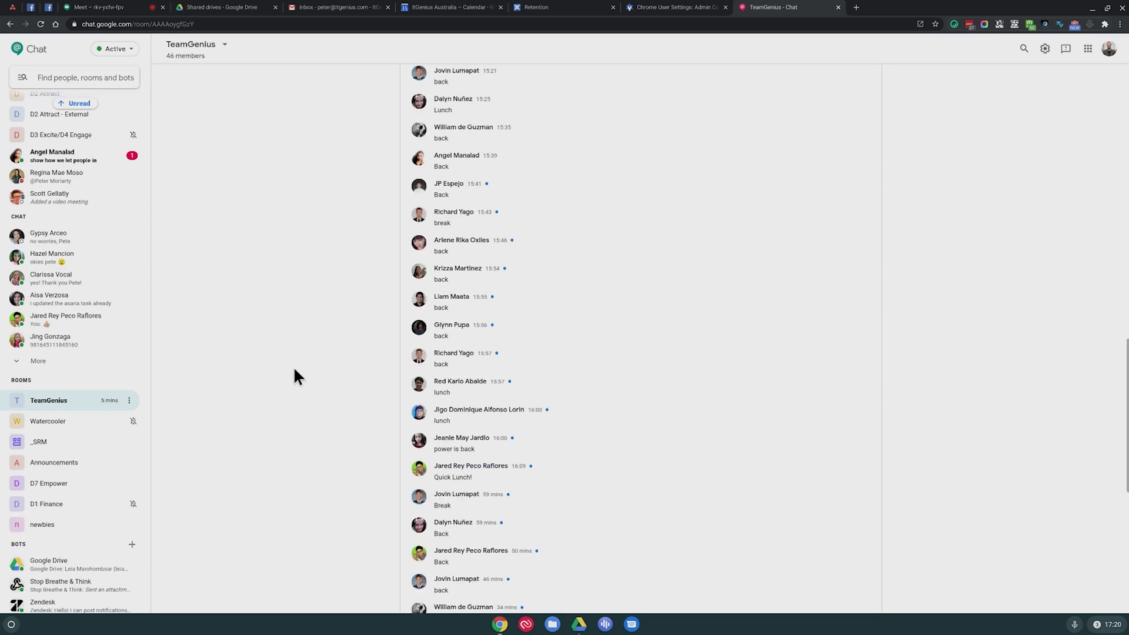
- Scroll back through the TeamGenius room's earlier message history
scroll(294, 370, "up", 10)
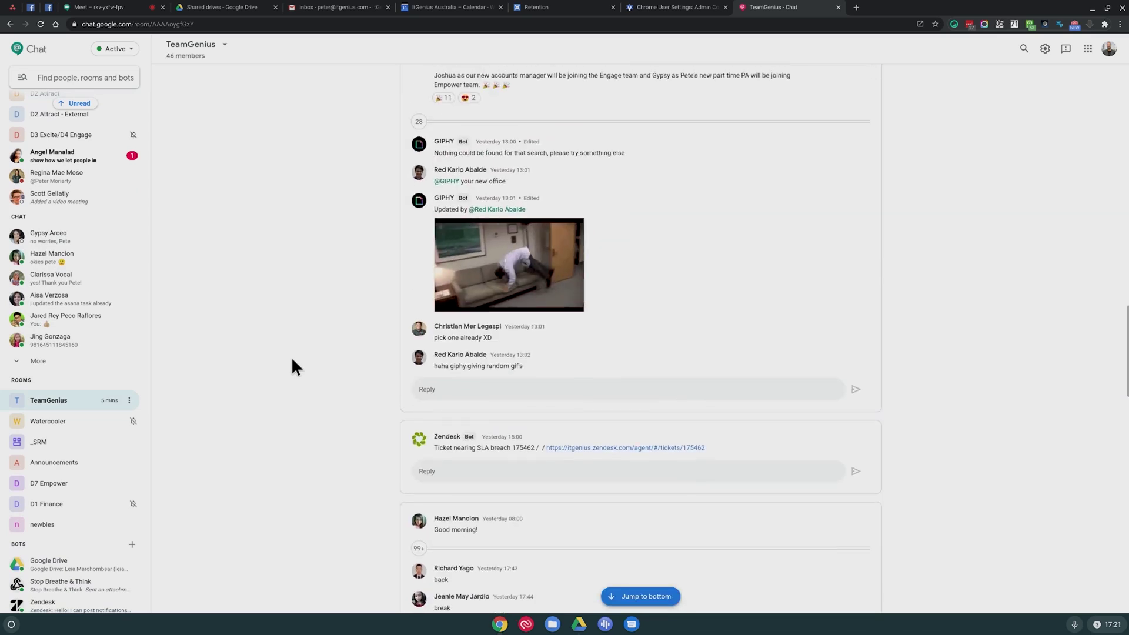
scroll(292, 366, "up", 3)
scroll(339, 299, "up", 2)
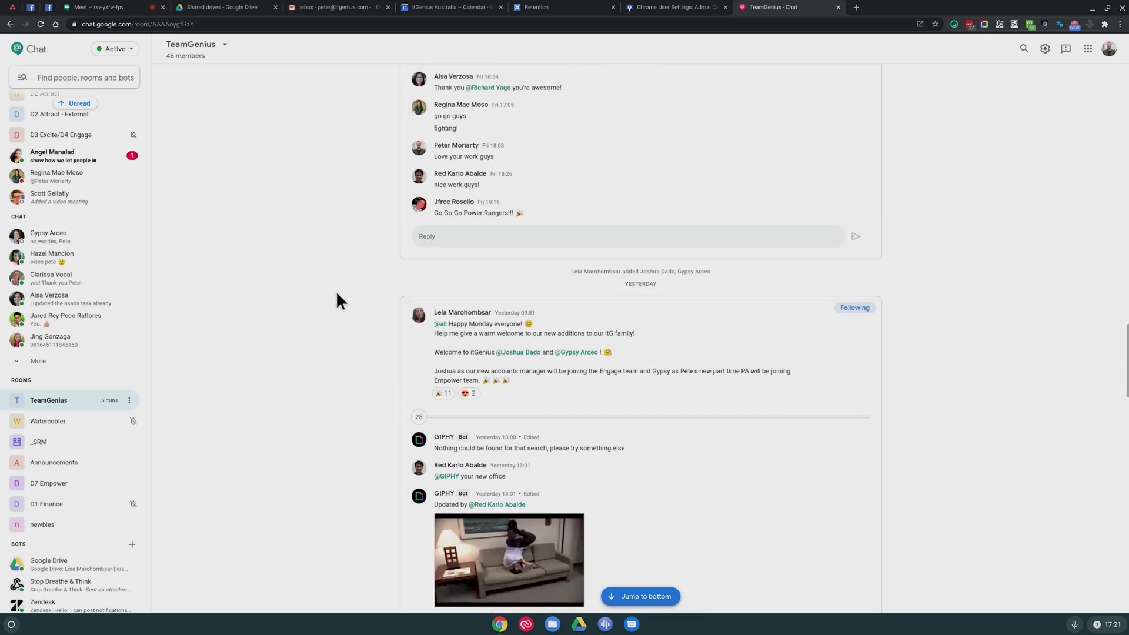
scroll(337, 293, "up", 3)
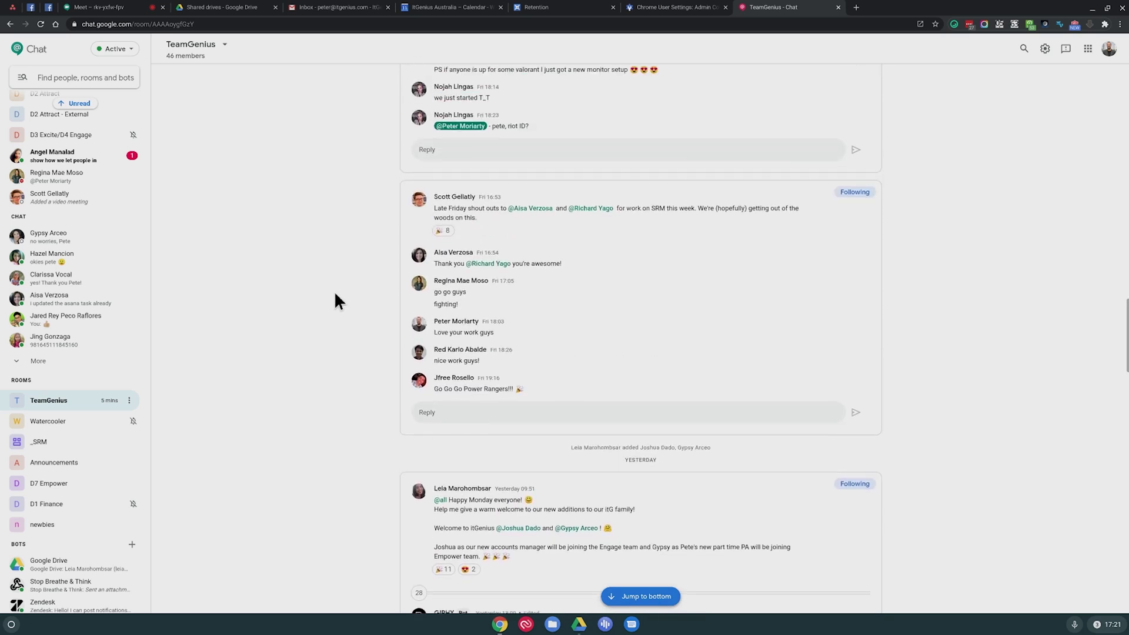
scroll(334, 290, "up", 10)
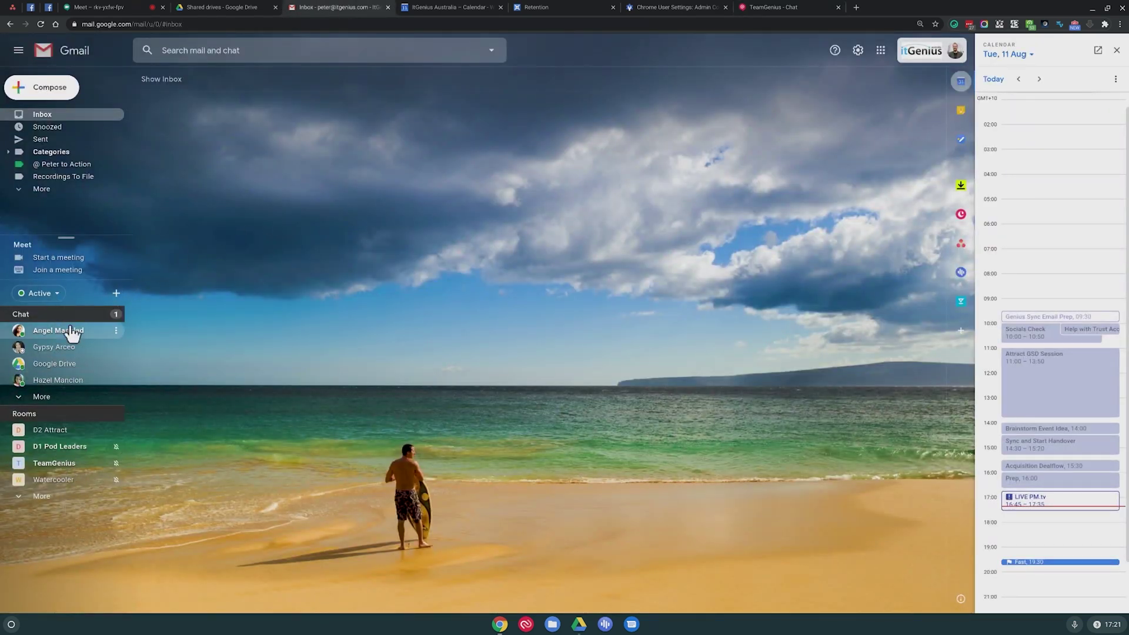
- Expand the full rooms list, browse the D2 Attract room inside Gmail, then return to the inbox
left_click(66, 497)
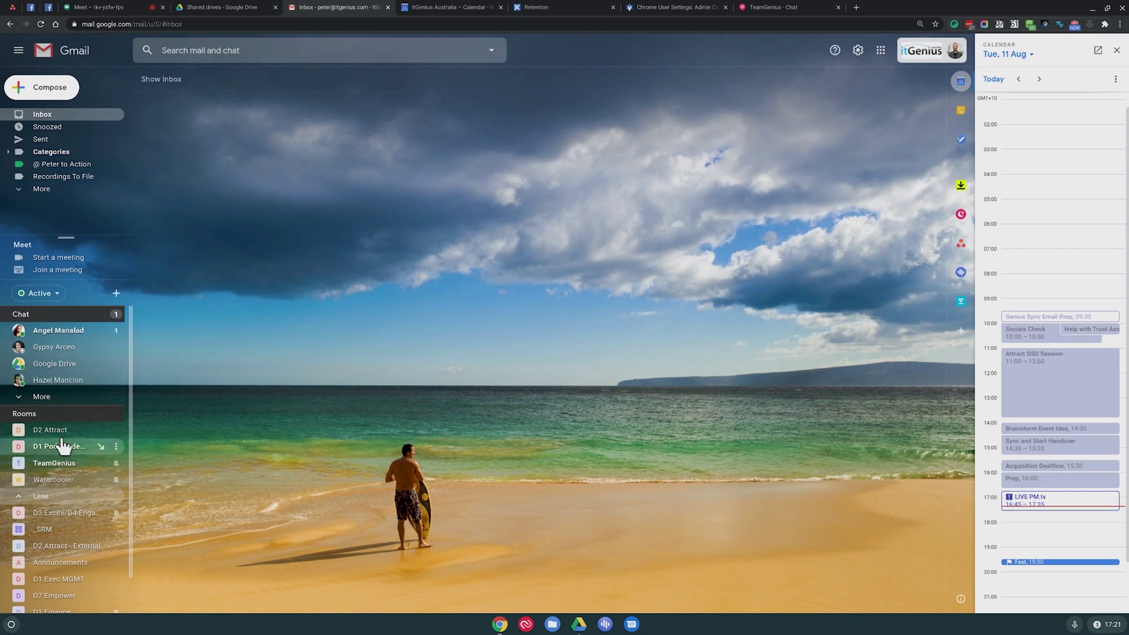
left_click(106, 425)
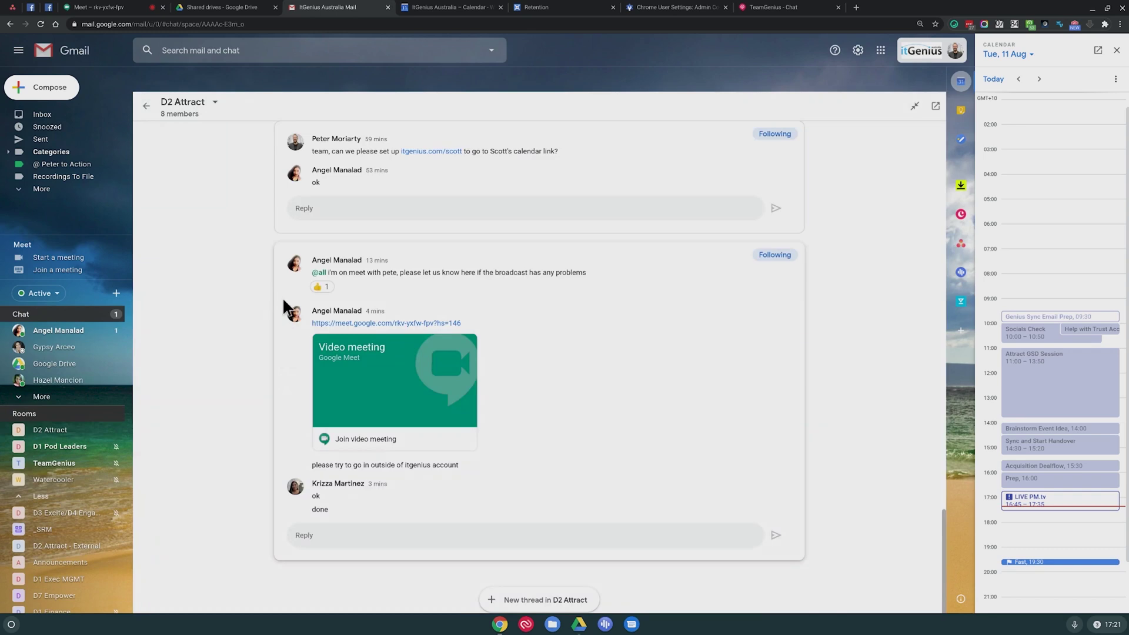
scroll(244, 298, "up", 15)
scroll(241, 292, "up", 10)
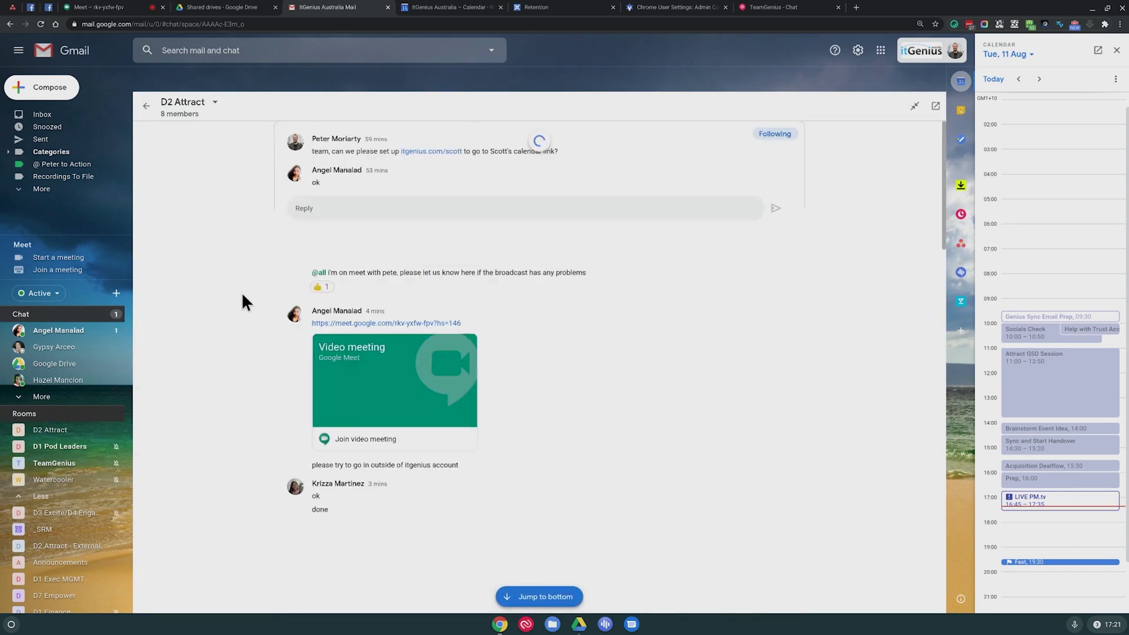
scroll(236, 274, "down", 15)
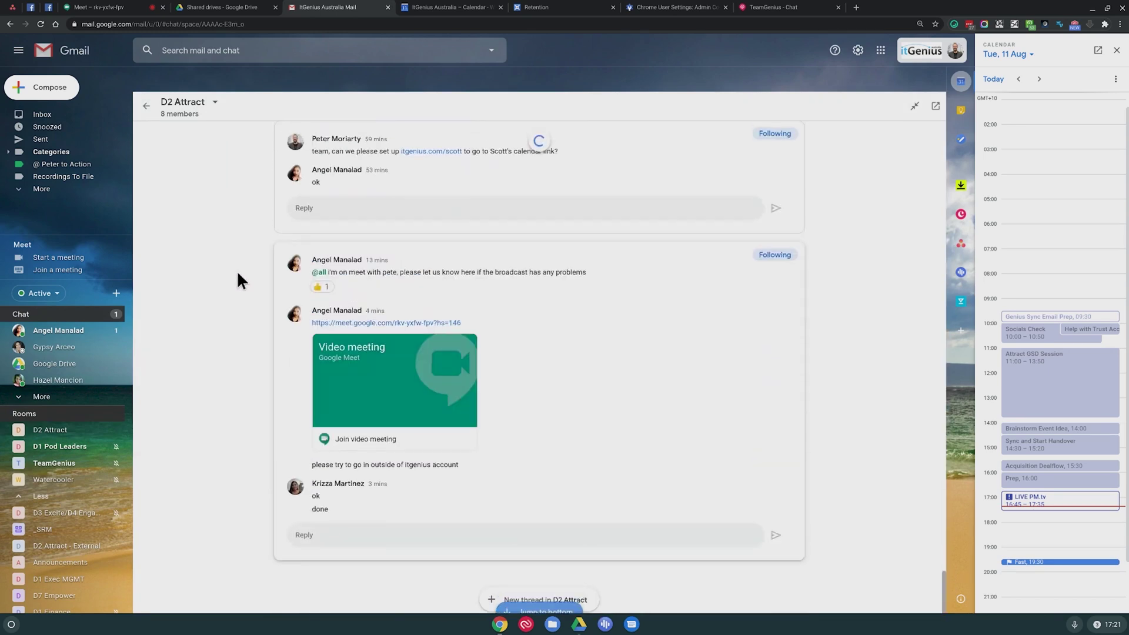
left_click(146, 108)
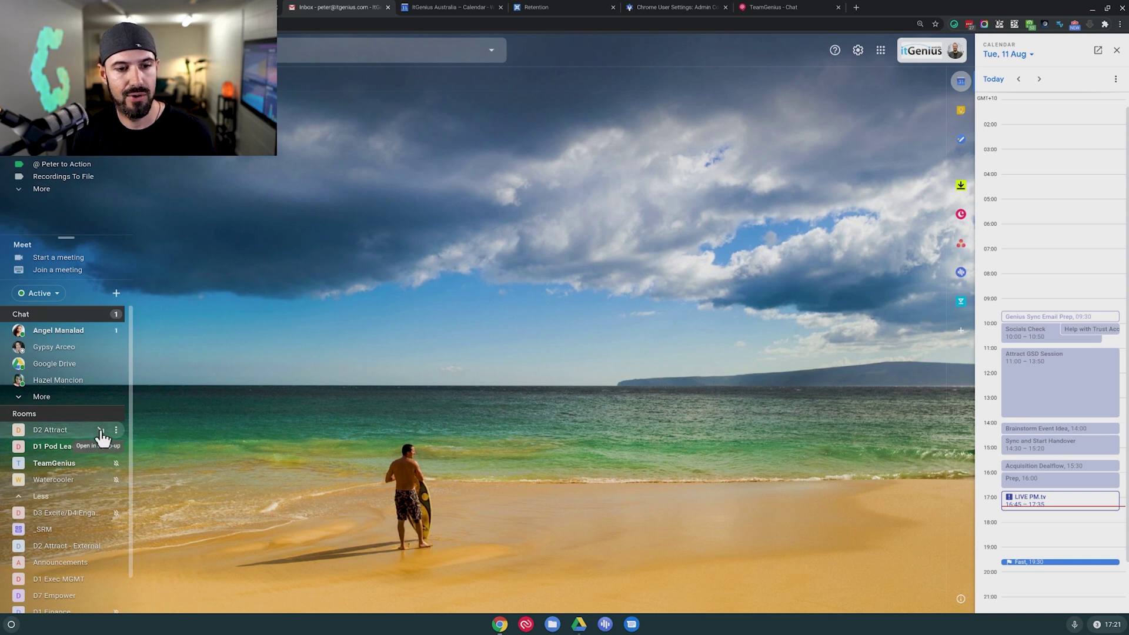
- Open D2 Attract as a pop-up alongside direct chats with two colleagues
left_click(100, 432)
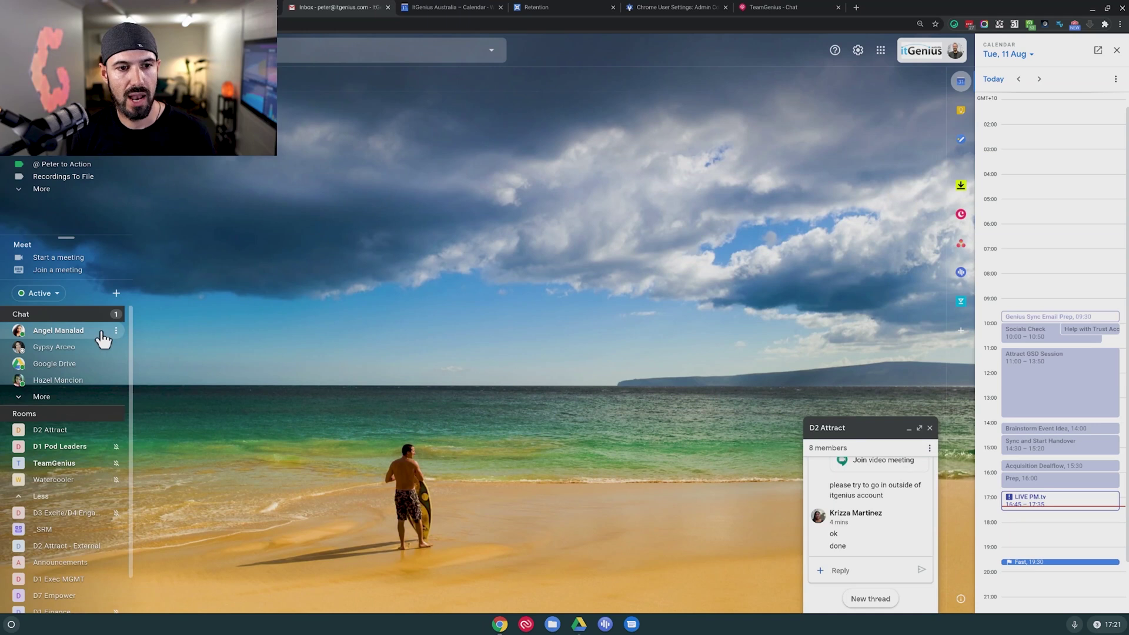
left_click(102, 333)
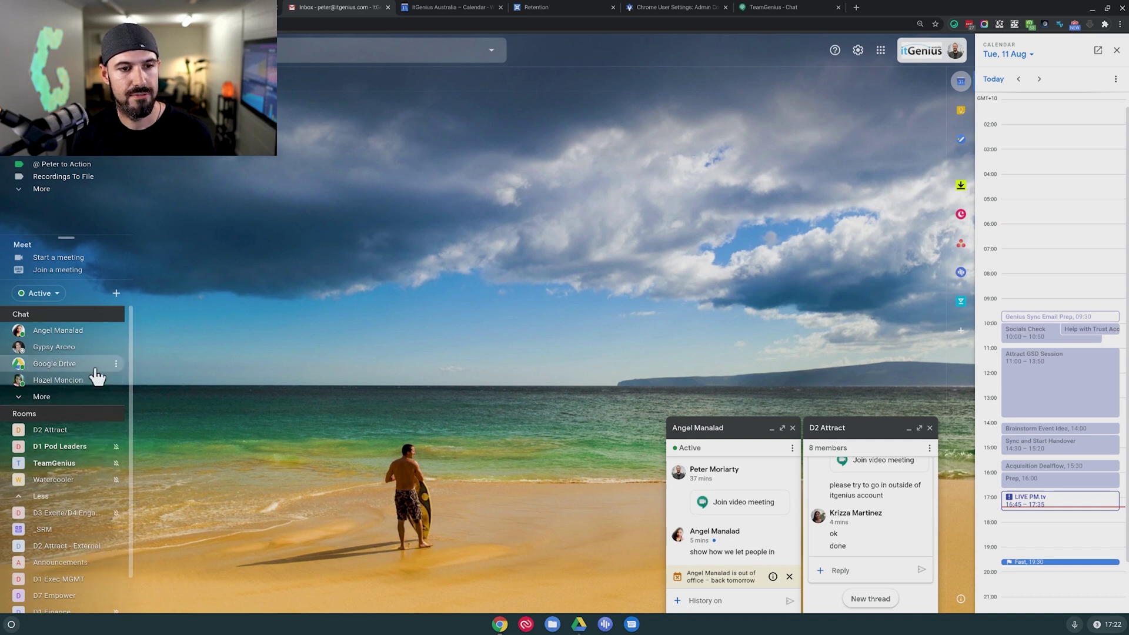
left_click(81, 356)
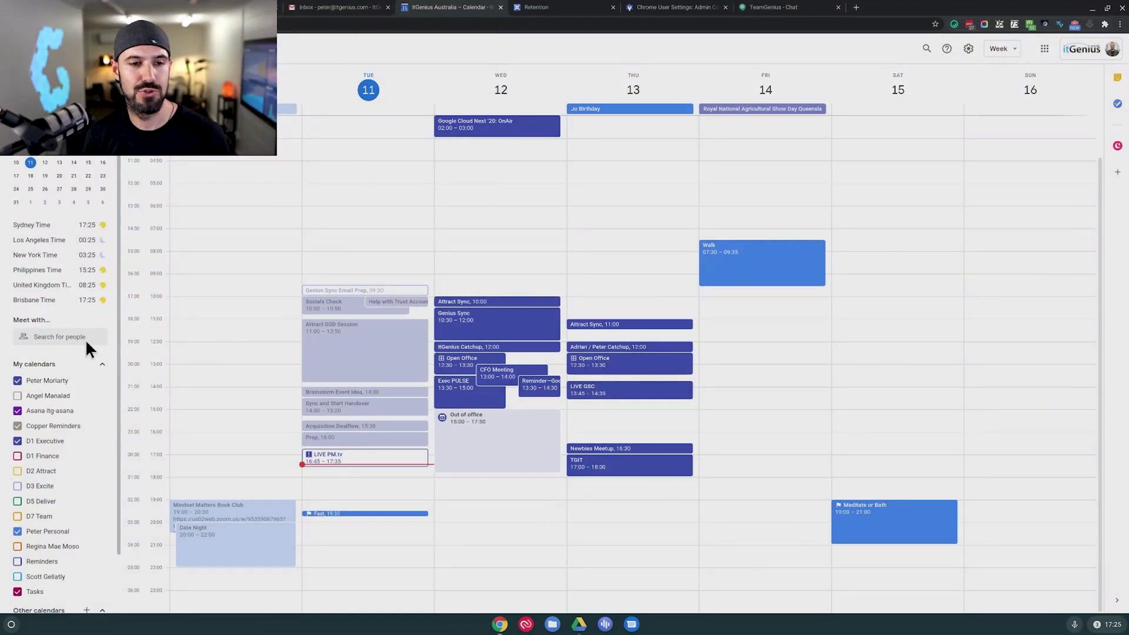
- Overlay and then clear two colleagues' calendars, and start an event Wednesday 12 August at 09:30
left_click(89, 336)
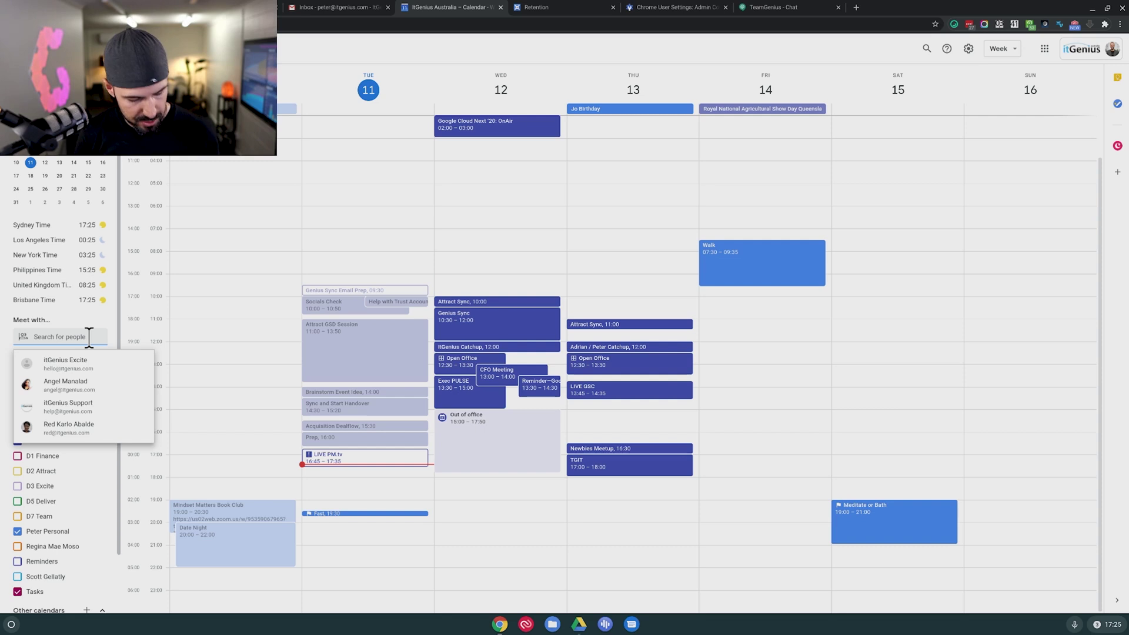
type("scott")
key("Return")
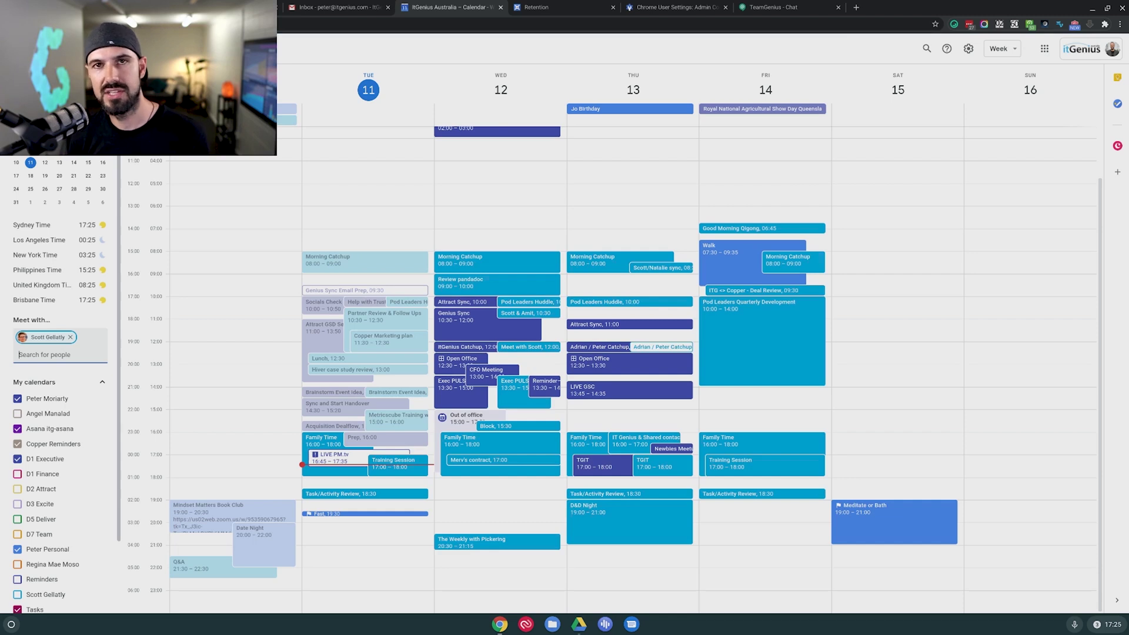
type("angel")
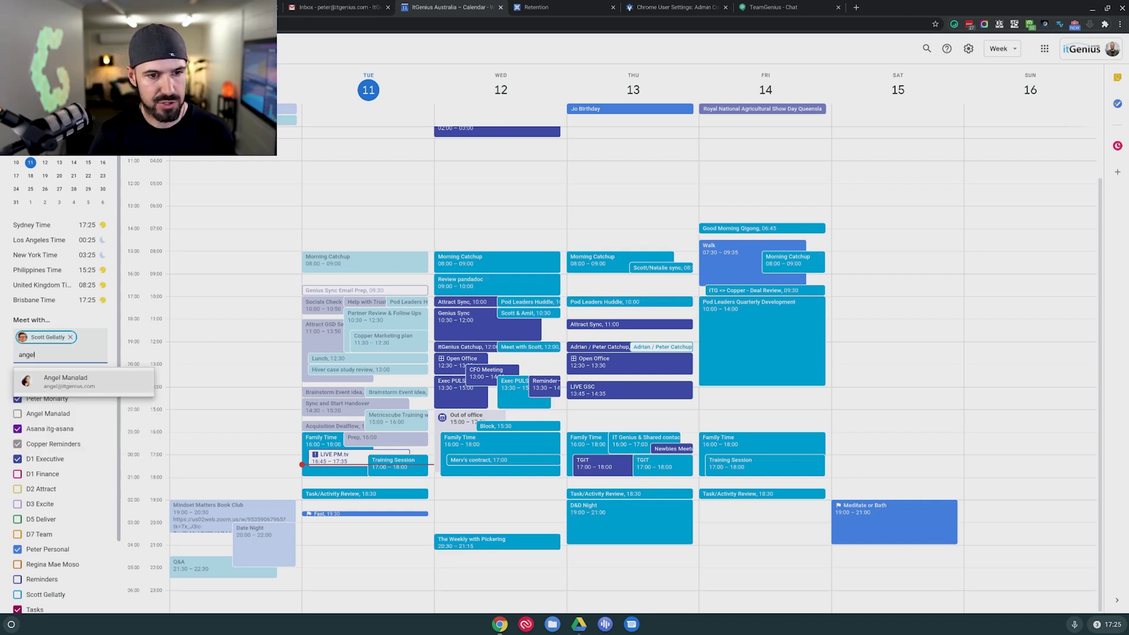
key("Return")
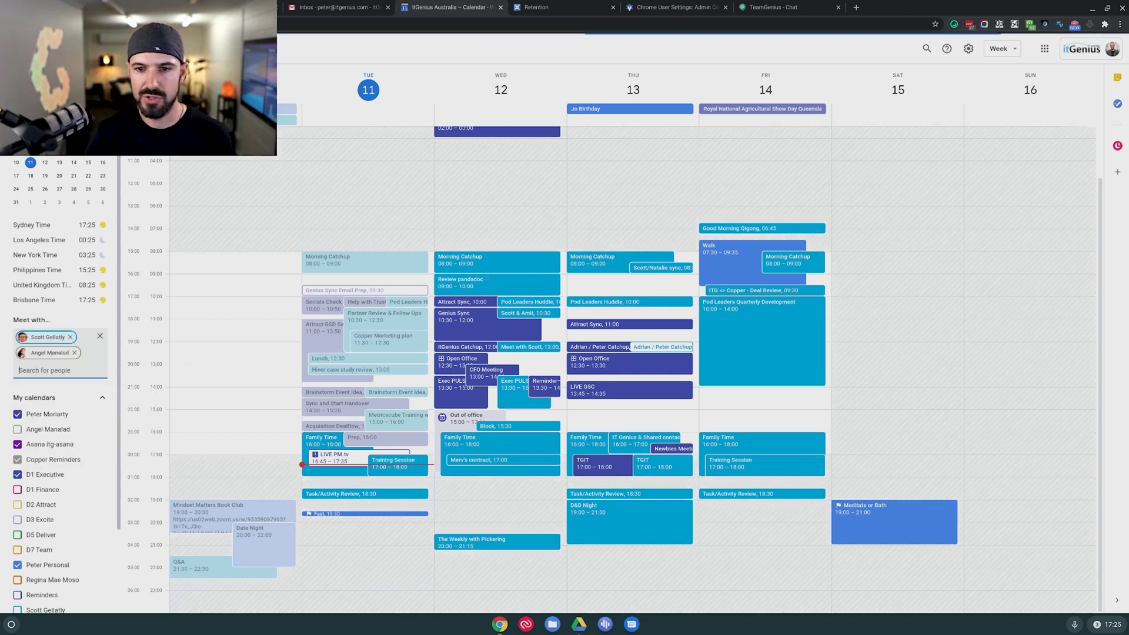
left_click(100, 336)
left_click(532, 290)
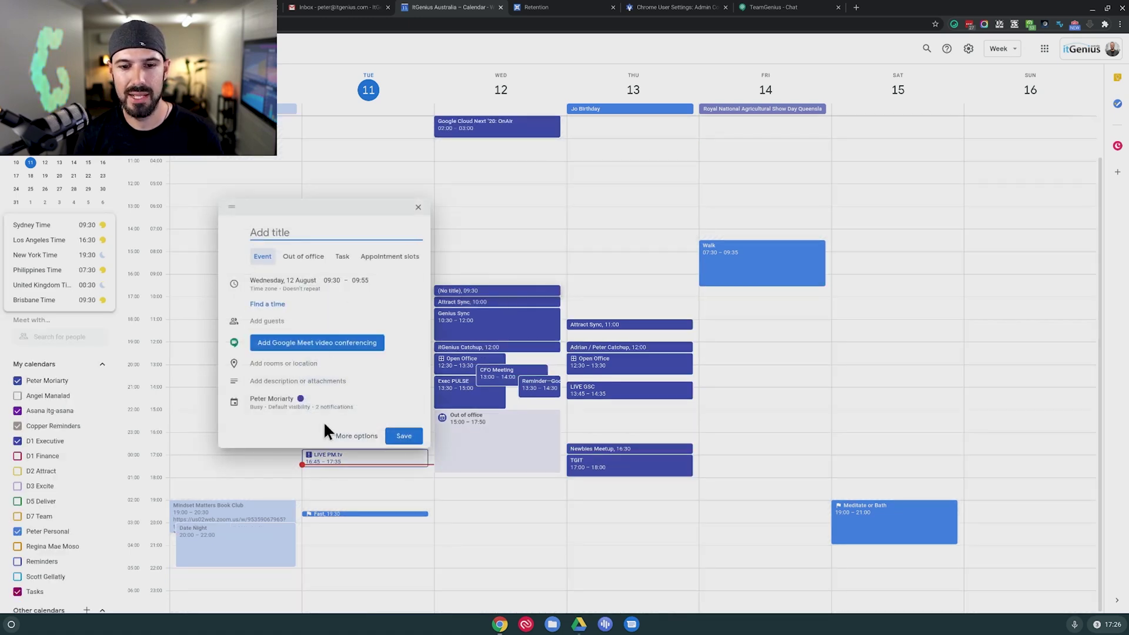
- Expand the draft into full details and add two colleagues as guests
left_click(351, 436)
type("angel")
key("Return")
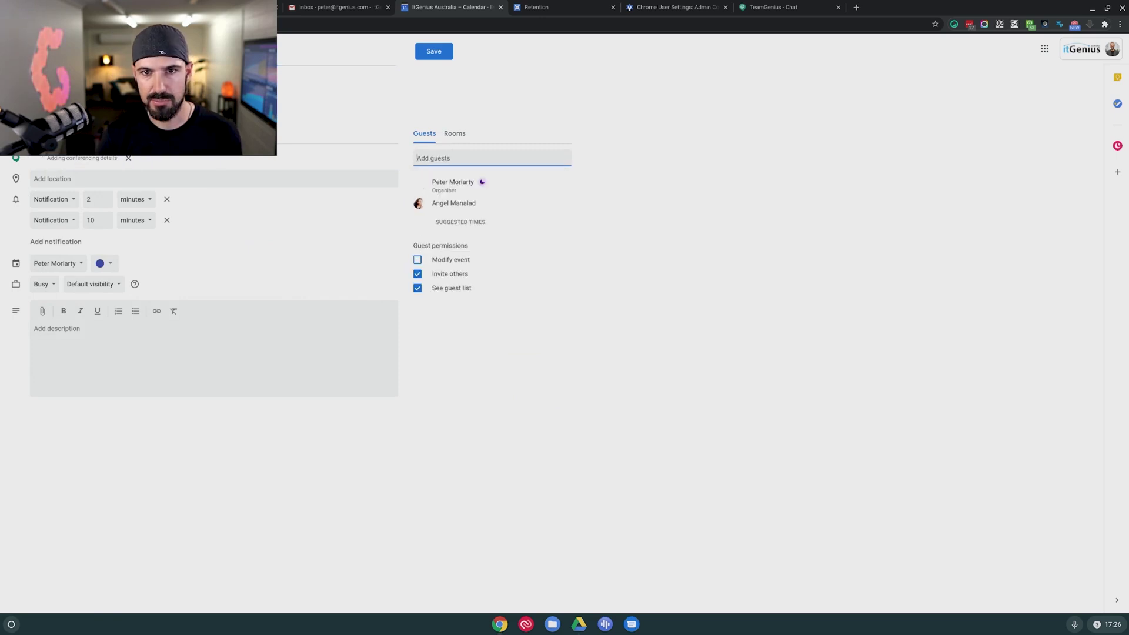
type("scott")
key("Return")
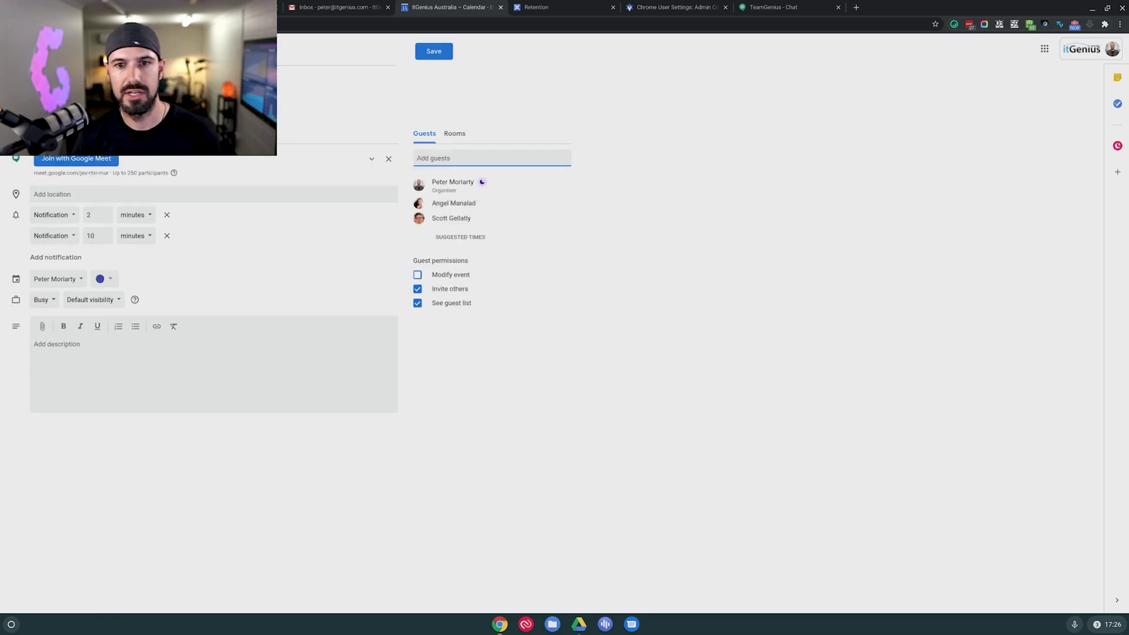
- Check suggested times, then view all guests' 12 August schedules side by side
left_click(478, 237)
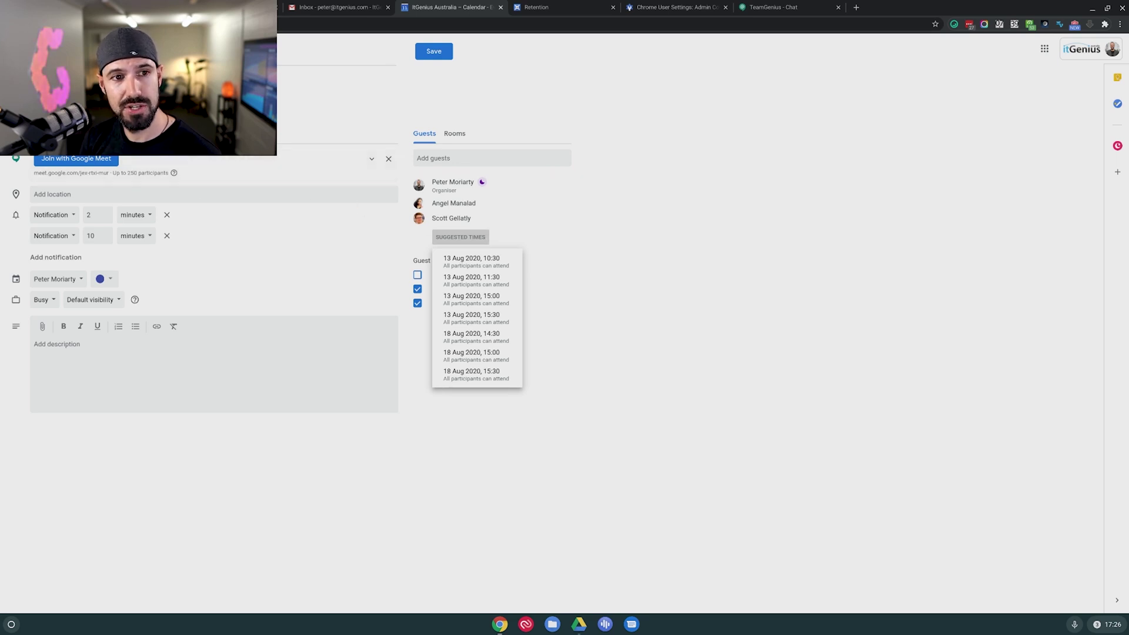
key("Escape")
left_click(112, 133)
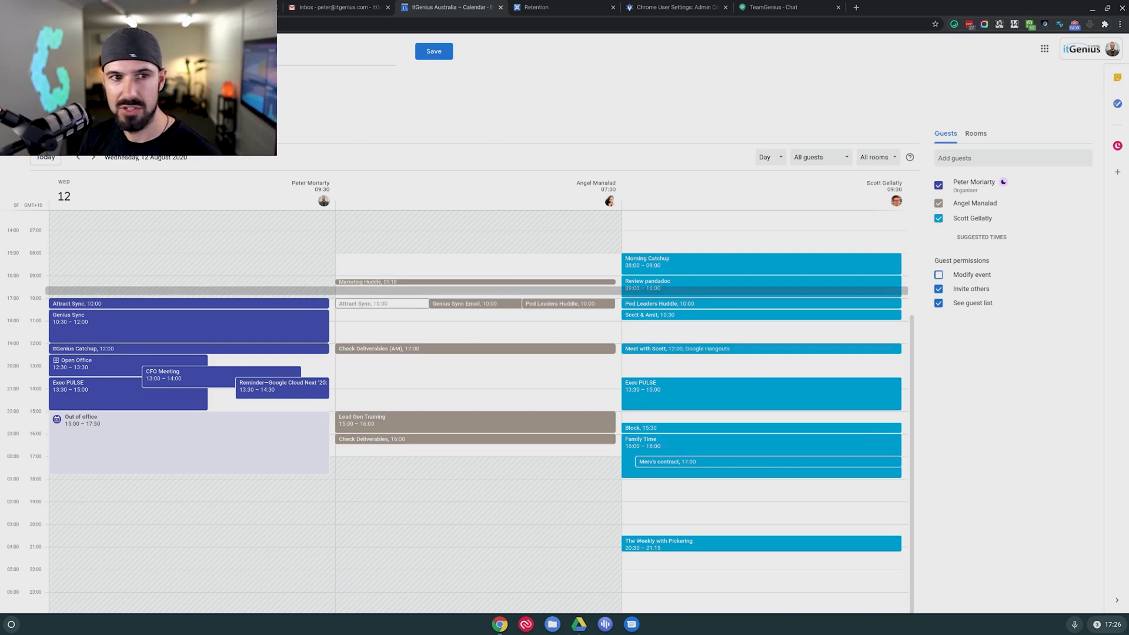
- Move the draft to Thursday 13 August at 10:30, then exit the unsaved editor
left_click(93, 158)
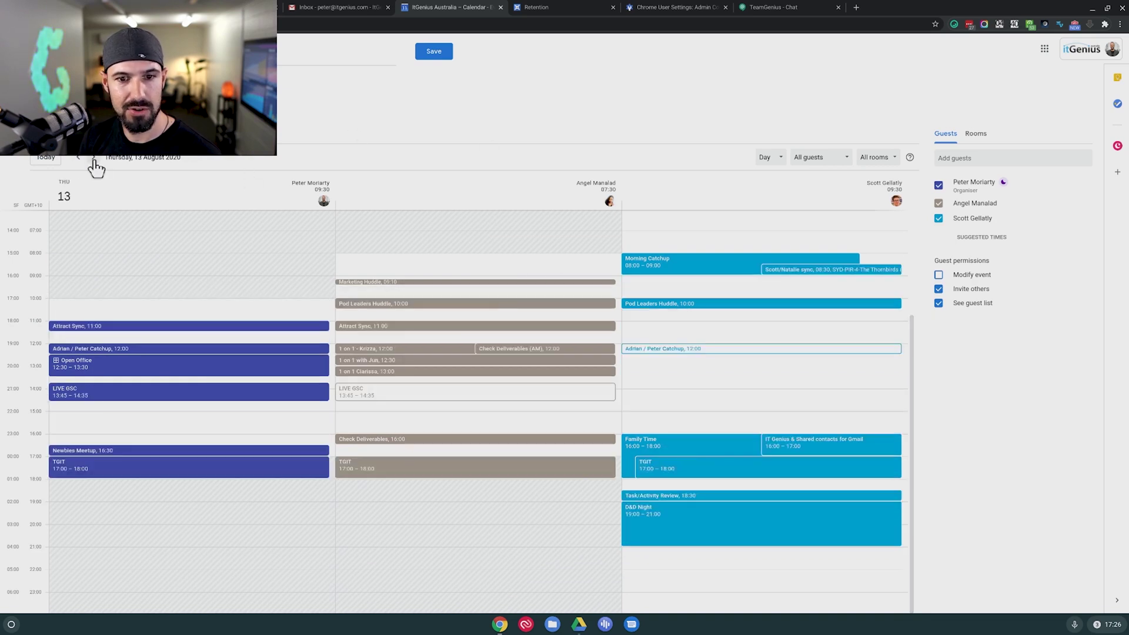
left_click(74, 314)
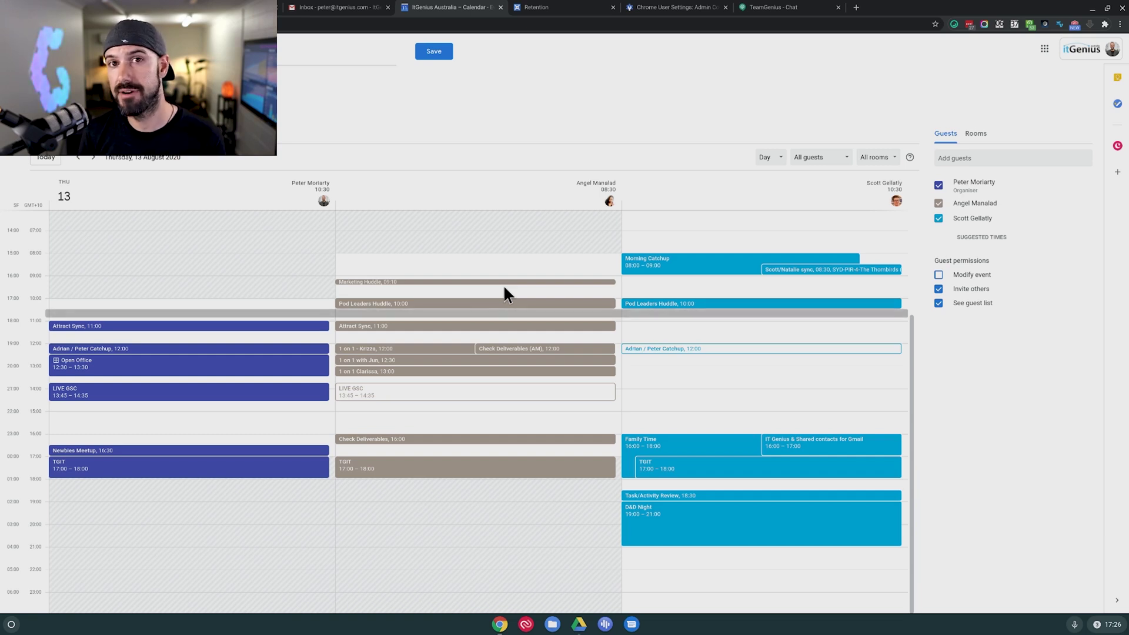
key("Escape")
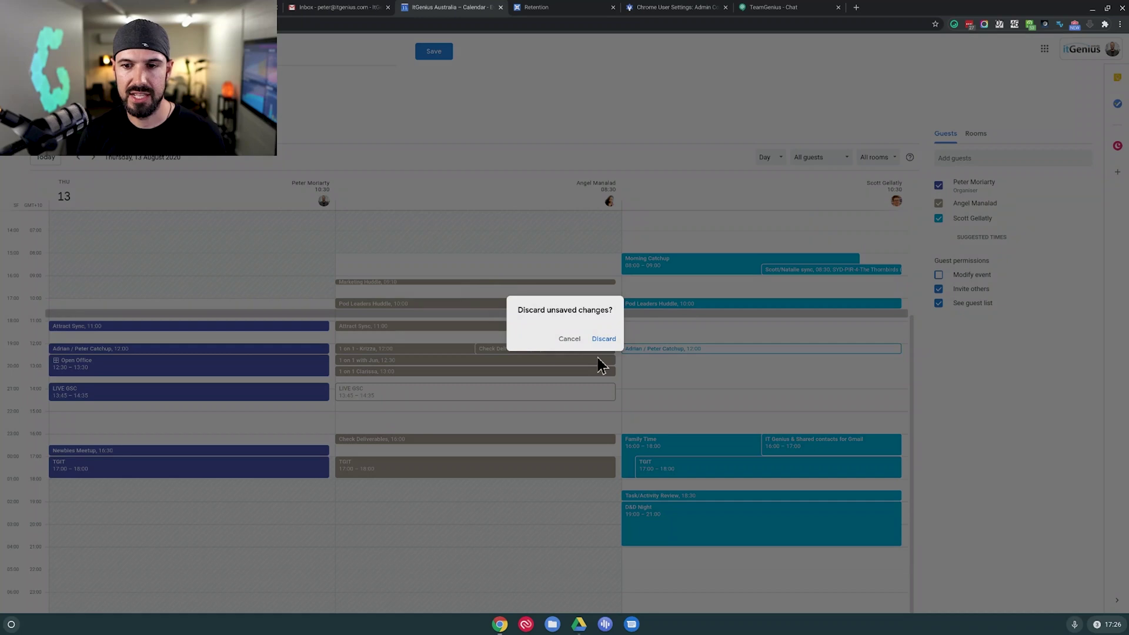
- Discard the unsaved draft event, returning to the 11–16 August week view
left_click(605, 341)
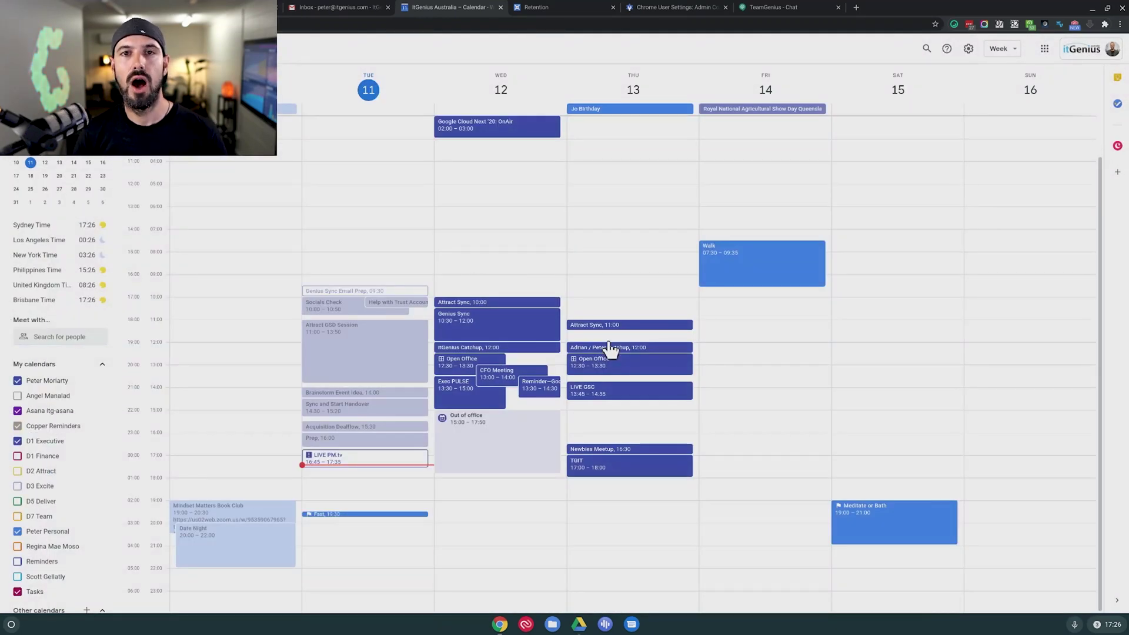